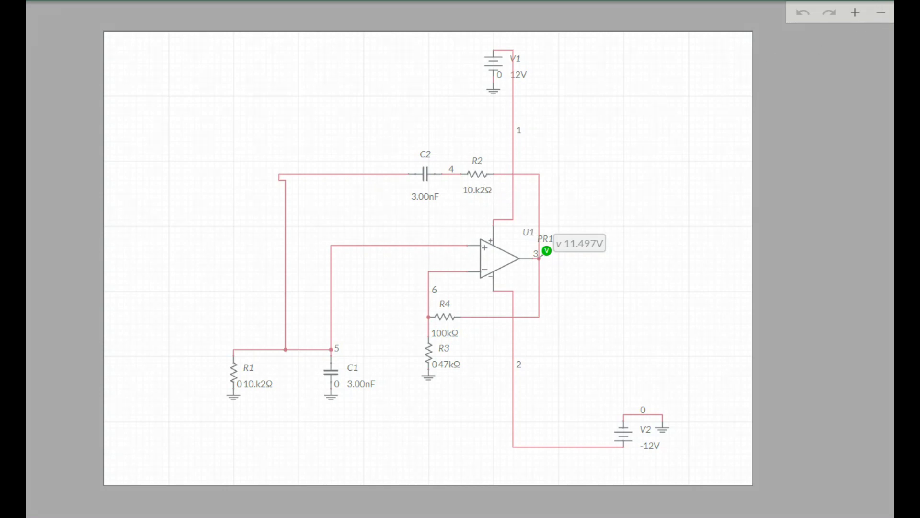
Draw temporary freehand marks around the C2–R2 network, the R1–C1 network and the op-amp output, and clear them
mouse_move(537, 151)
mouse_down()
mouse_move(431, 137)
mouse_move(390, 189)
mouse_move(468, 218)
mouse_move(544, 168)
mouse_move(523, 152)
mouse_up()
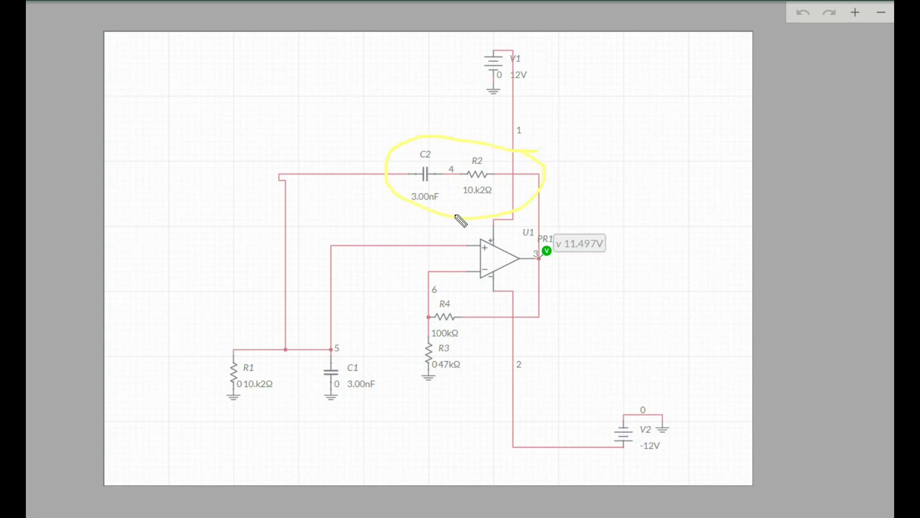
mouse_move(357, 327)
mouse_down()
mouse_move(265, 317)
mouse_move(200, 402)
mouse_move(359, 431)
mouse_move(355, 348)
mouse_move(334, 327)
mouse_up()
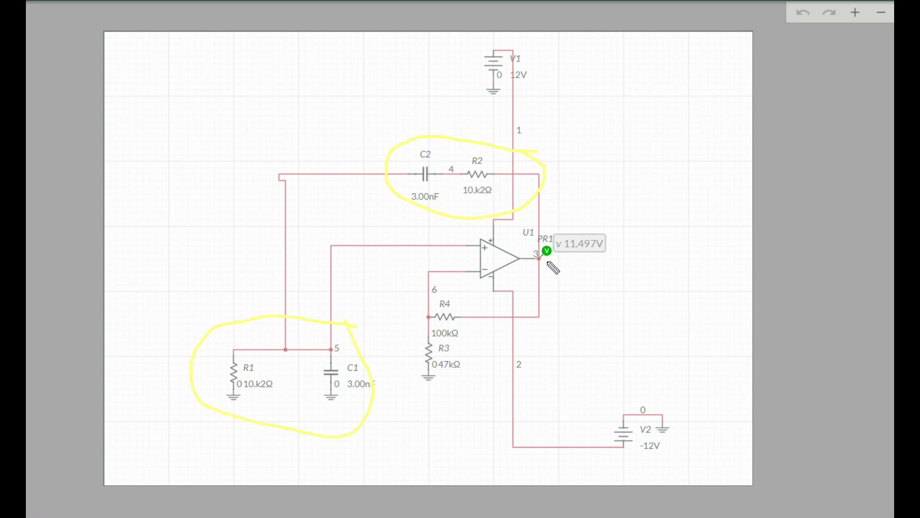
mouse_move(548, 258)
mouse_down()
mouse_move(534, 249)
mouse_move(528, 261)
mouse_move(551, 255)
mouse_up()
key(Escape)
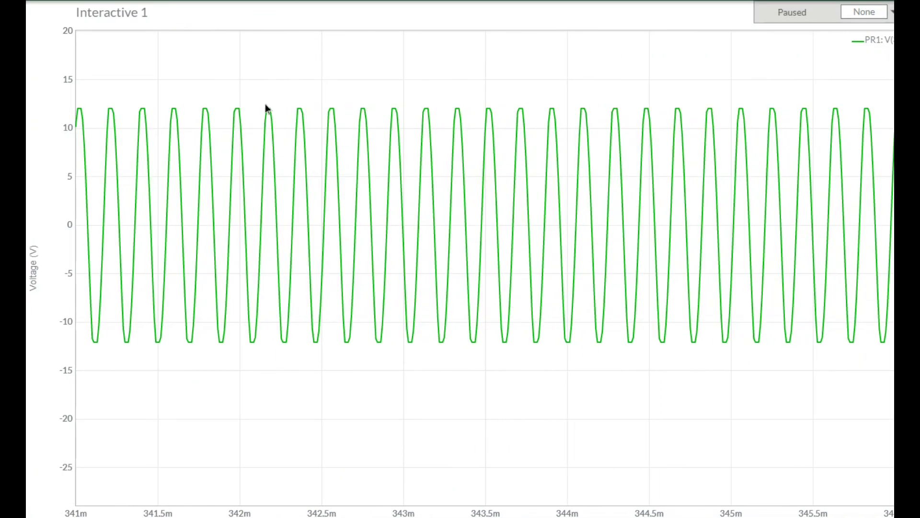
mouse_move(263, 105)
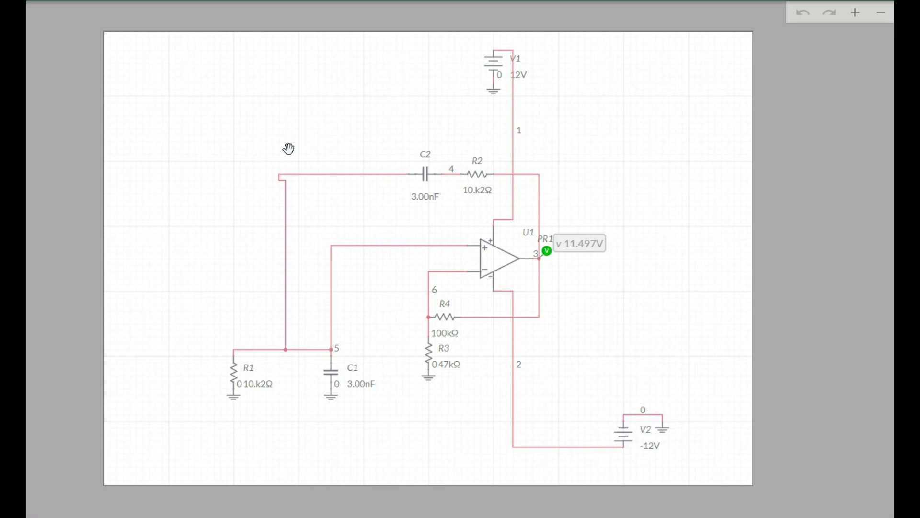
scroll(288, 148, down, 1)
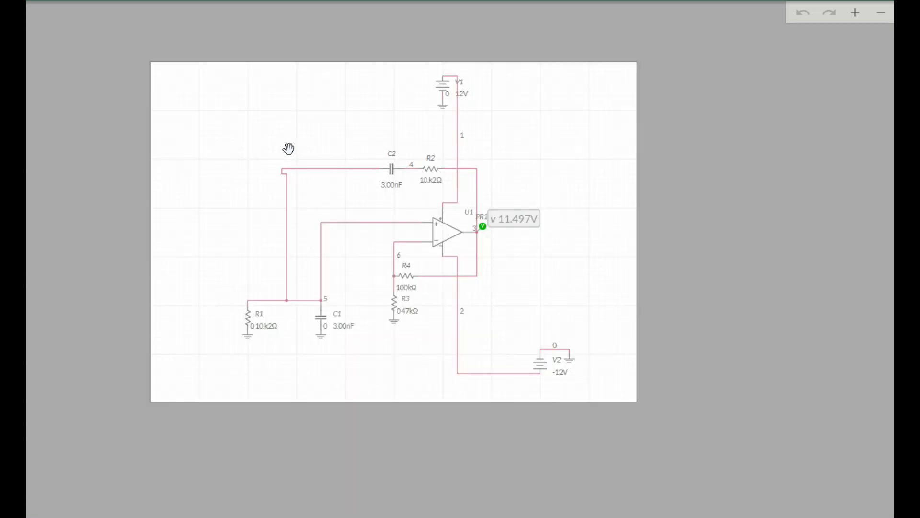
scroll(280, 181, up, 5)
scroll(280, 181, down, 4)
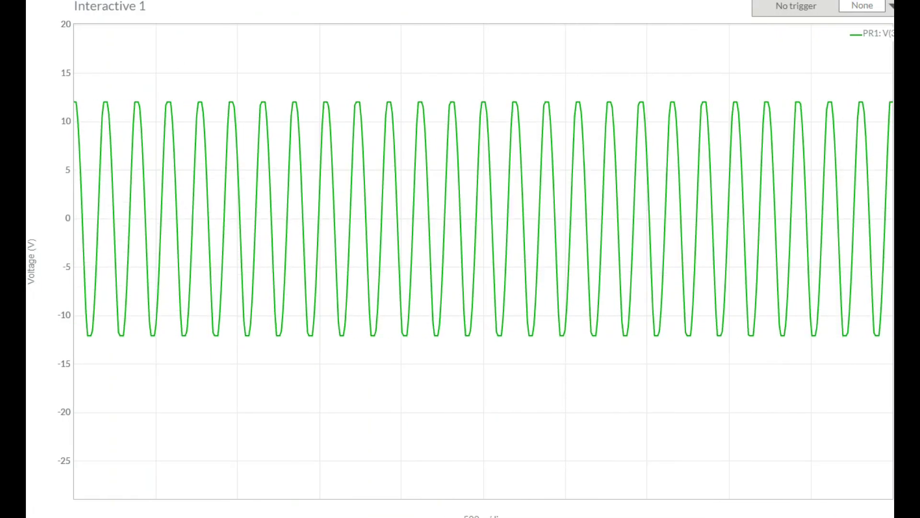
mouse_move(398, 233)
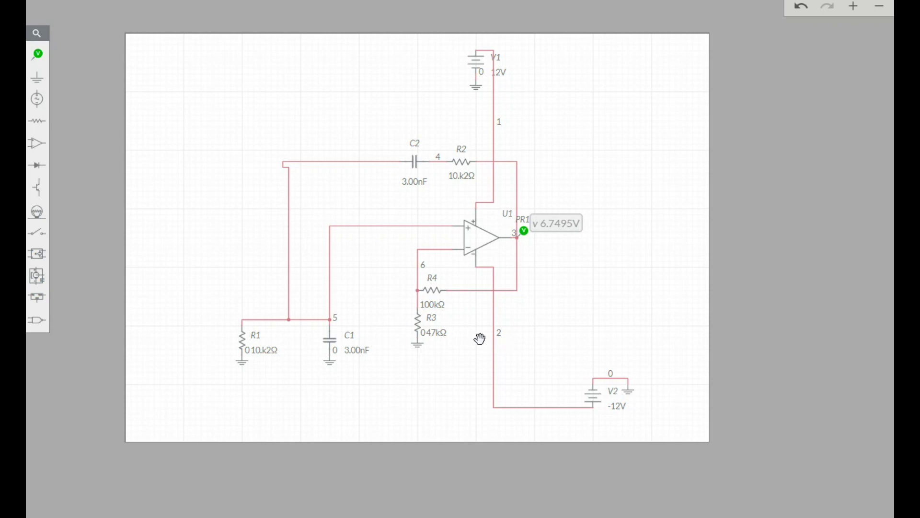
Set resistor R3's resistance to 33 kΩ and rerun the simulation
click(433, 334)
double_click(450, 349)
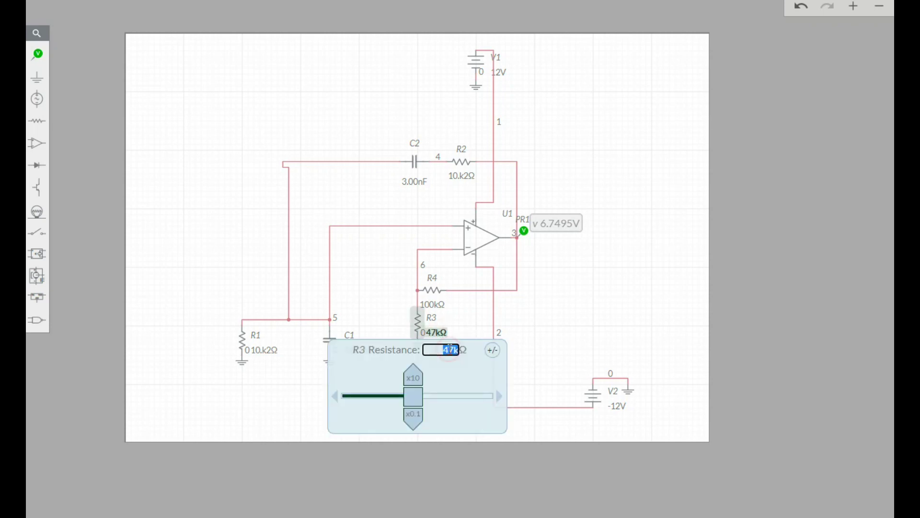
text(33k)
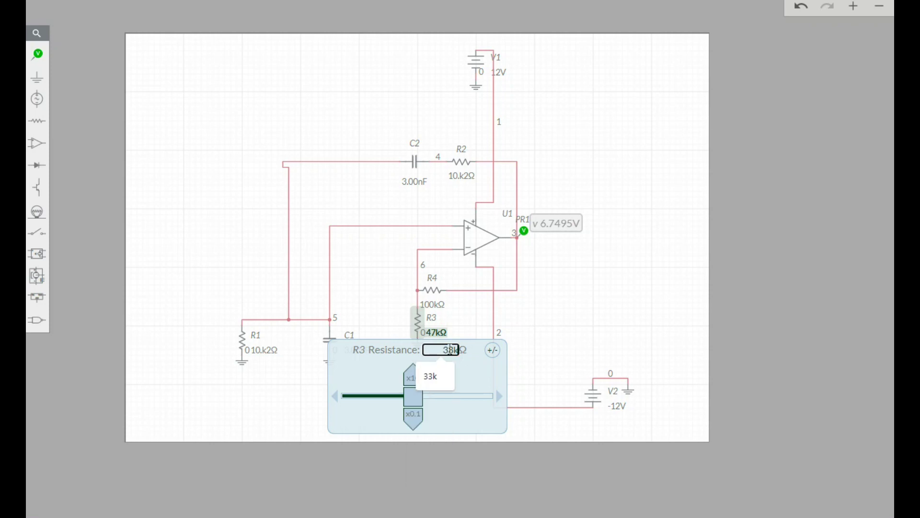
click(560, 288)
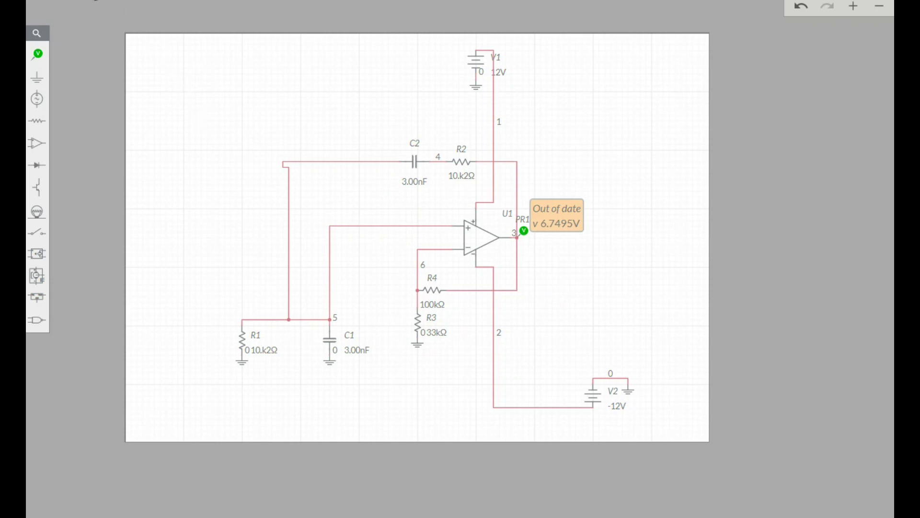
key(F5)
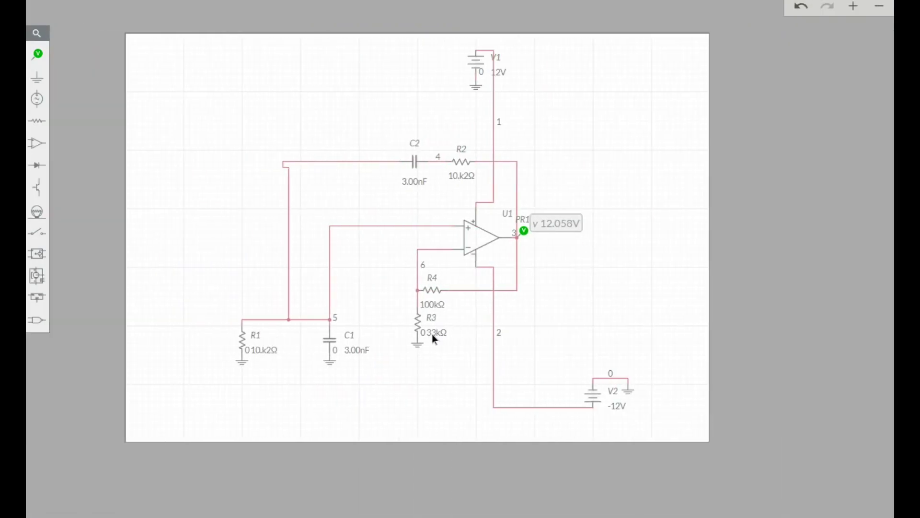
Raise resistor R3's resistance to 51 kΩ and run the simulation with the new value
click(432, 335)
double_click(448, 350)
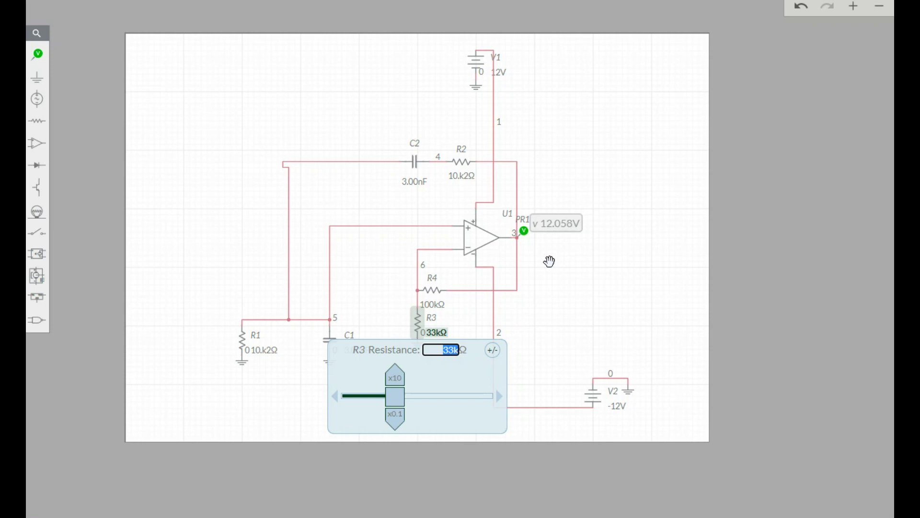
text(51k)
click(568, 267)
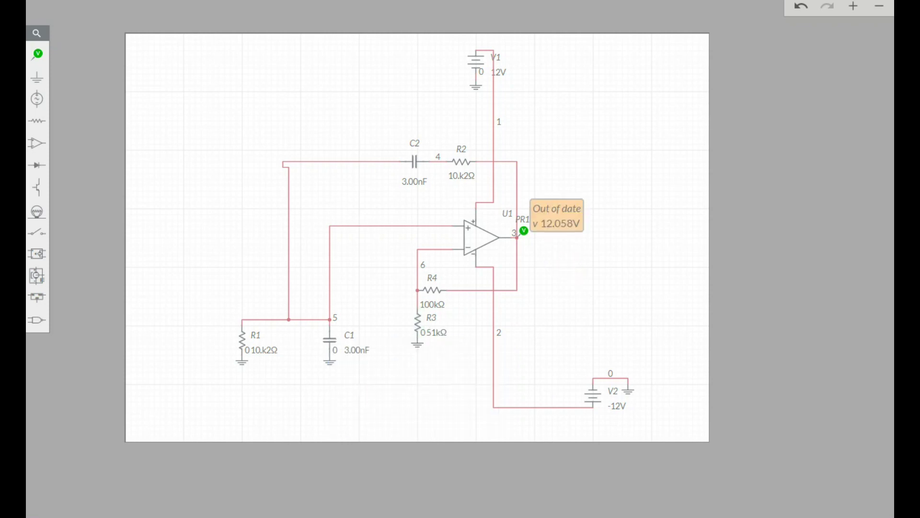
key(F5)
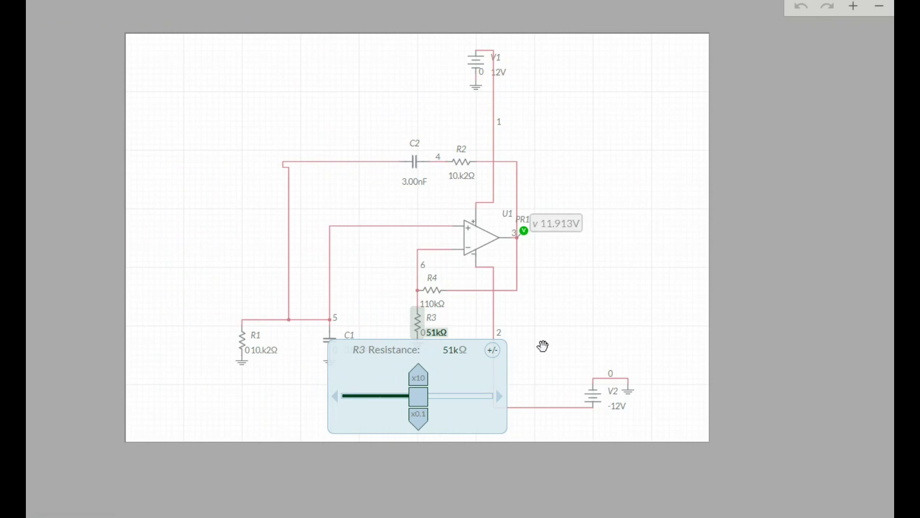
Set resistor R3's resistance to 55 kΩ while the simulation is running
click(573, 330)
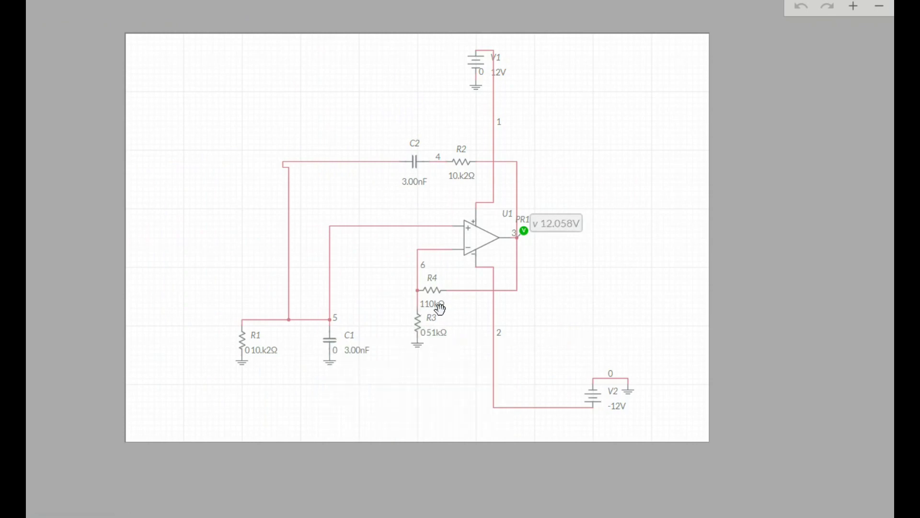
click(432, 335)
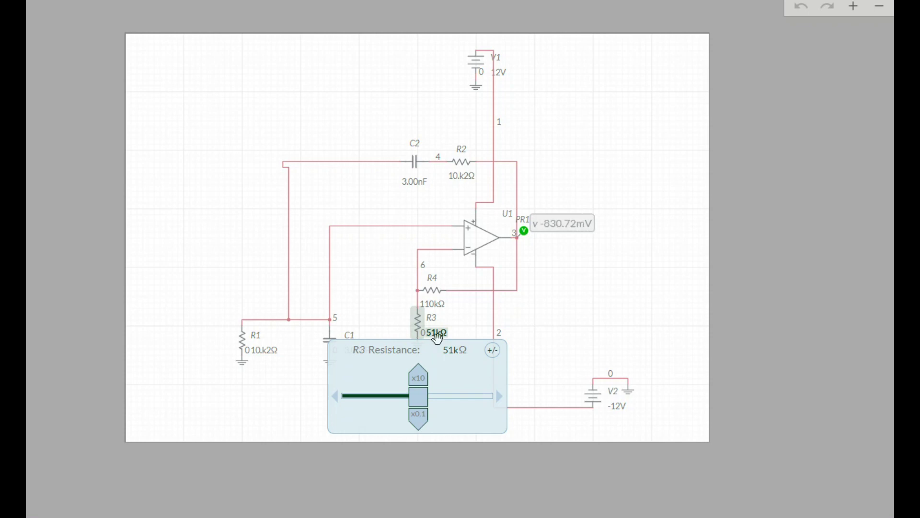
double_click(451, 351)
text(55)
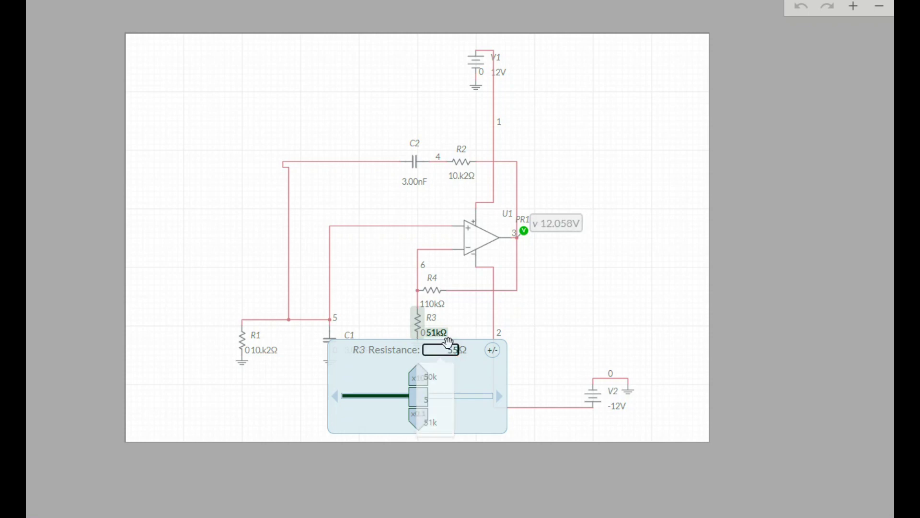
text(k)
key(Return)
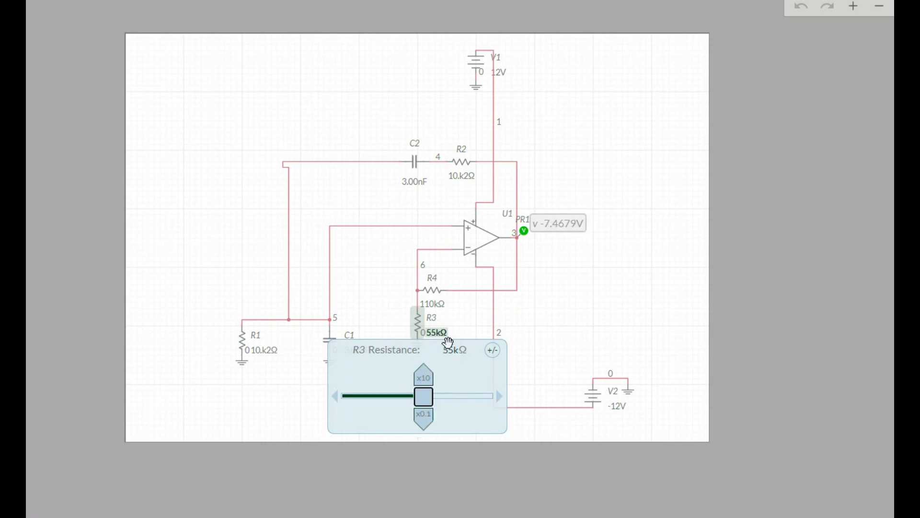
click(608, 309)
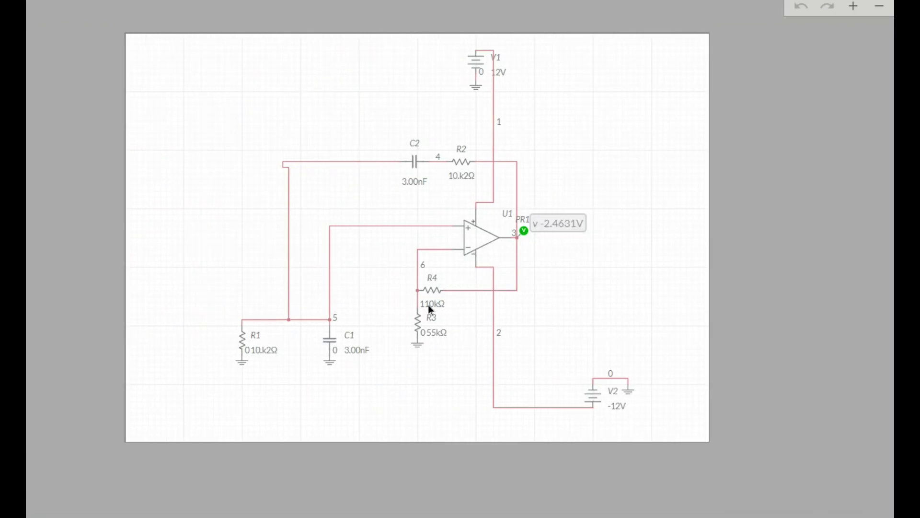
Set feedback resistor R4's resistance to 120 kΩ while the simulation is running
click(428, 304)
double_click(463, 319)
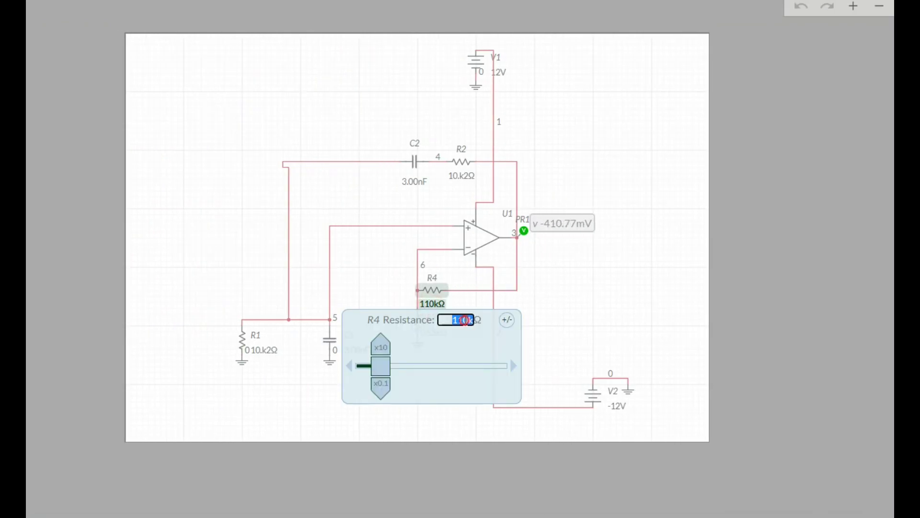
text(120k)
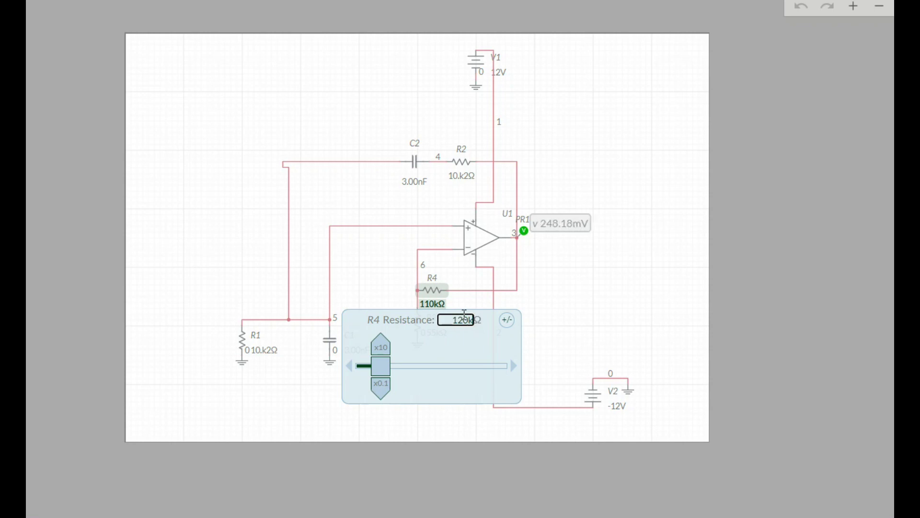
key(Return)
click(579, 134)
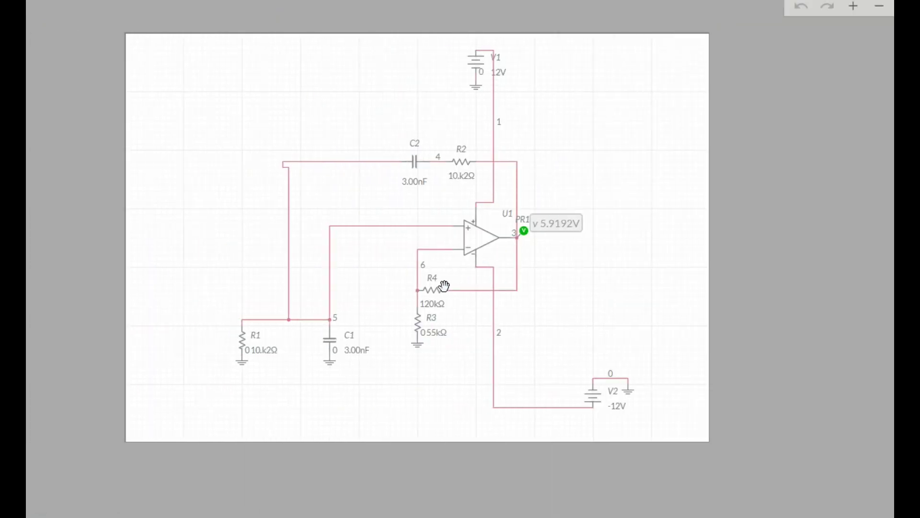
Lower feedback resistor R4's resistance to 105 kΩ
click(430, 305)
double_click(465, 321)
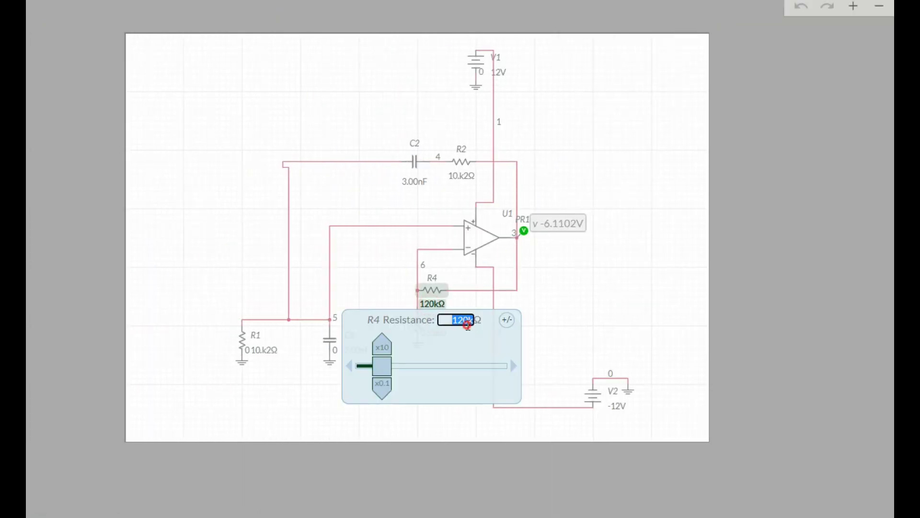
text(10)
key(Return)
click(671, 256)
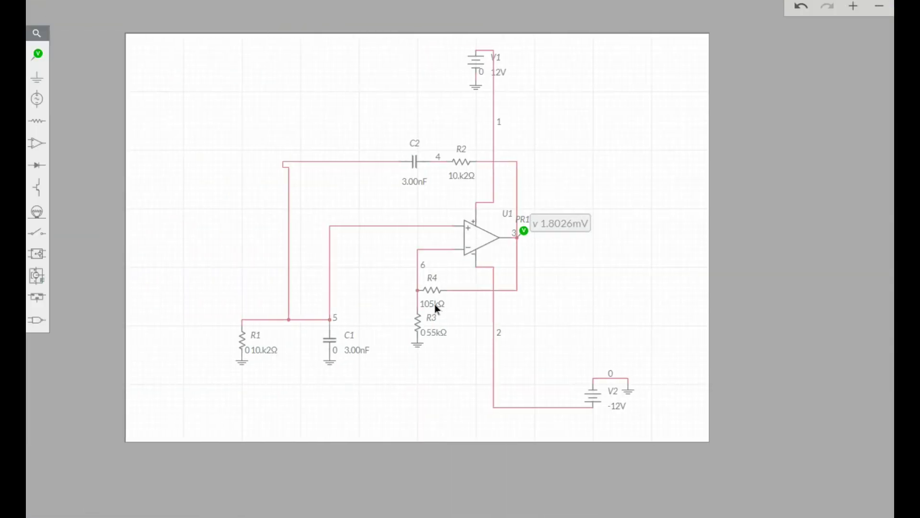
Set feedback resistor R4's resistance to 110 kΩ
click(433, 306)
click(463, 320)
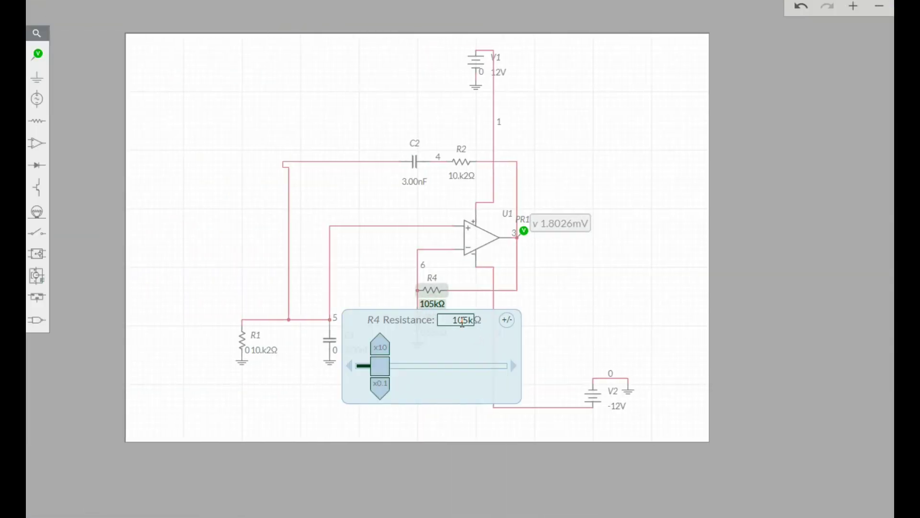
text(110k)
key(Return)
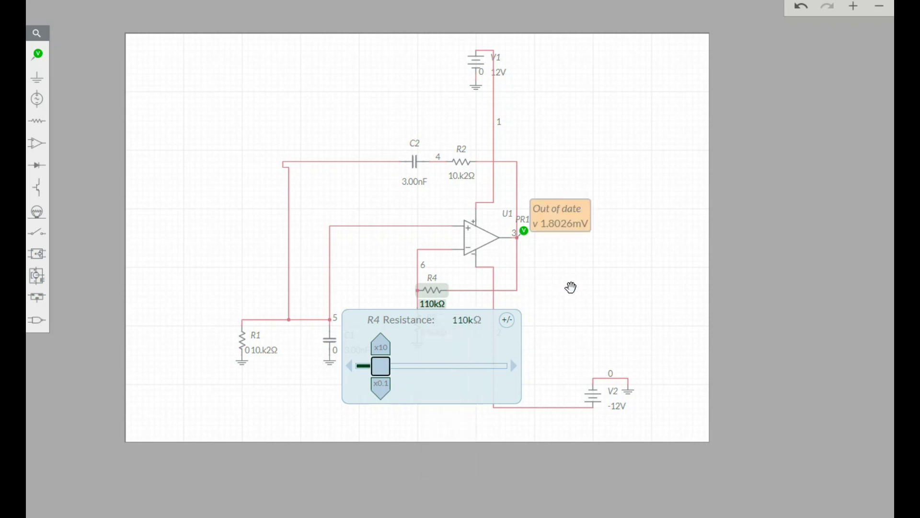
click(571, 288)
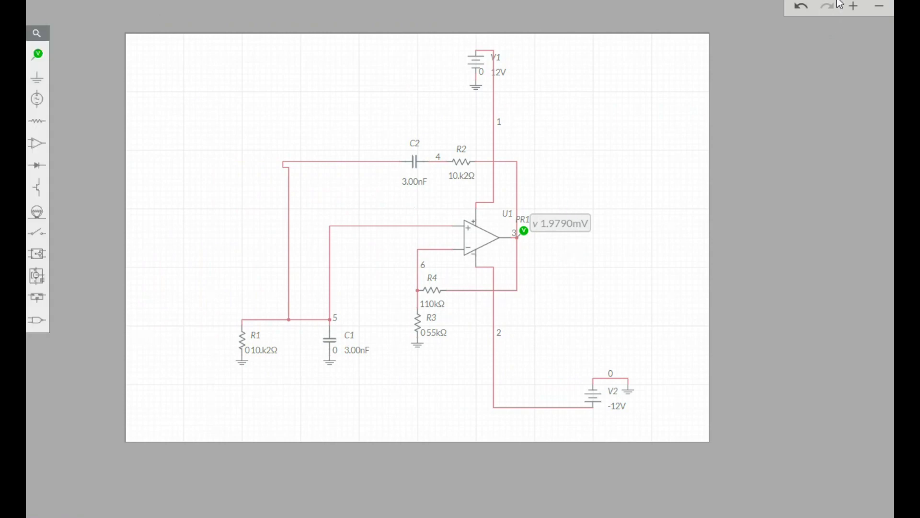
click(801, 6)
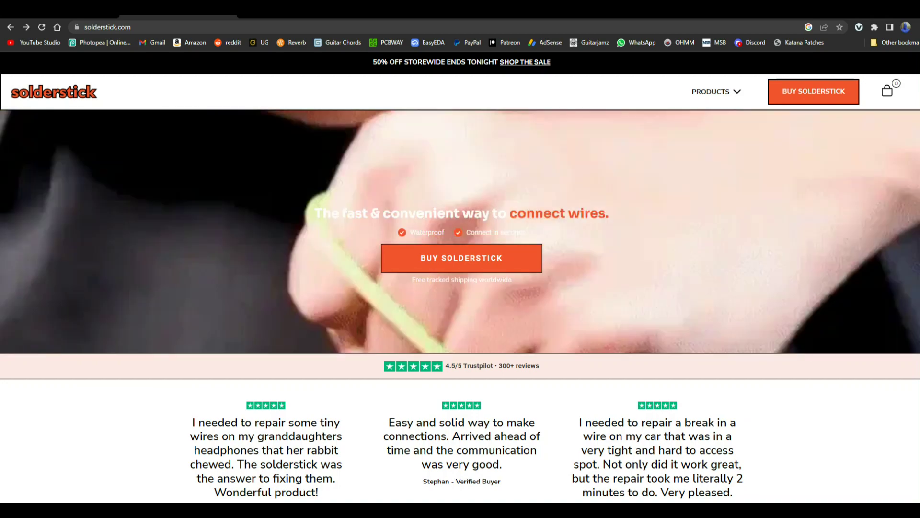
In the web browser, browse the best sellers on solderstick.com and view the T-Tap Wire Connectors product
scroll(711, 83, down, 10)
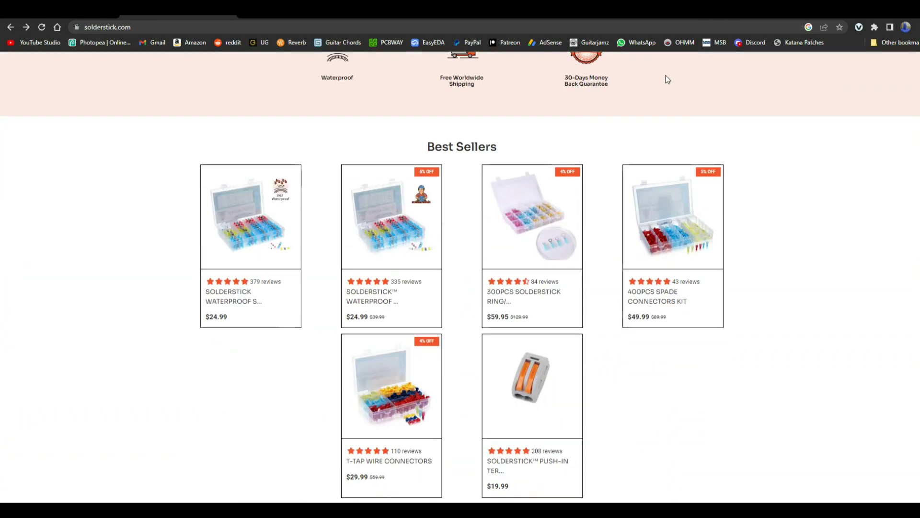
scroll(667, 79, down, 1)
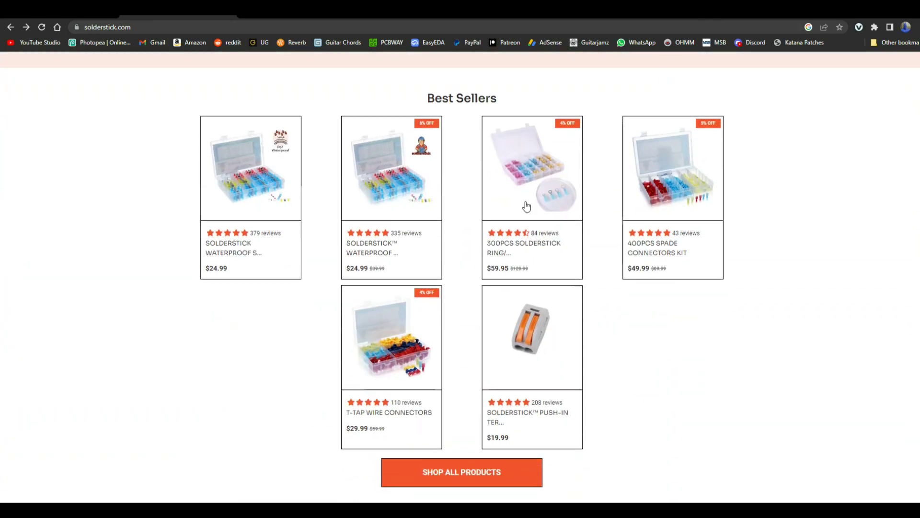
click(400, 338)
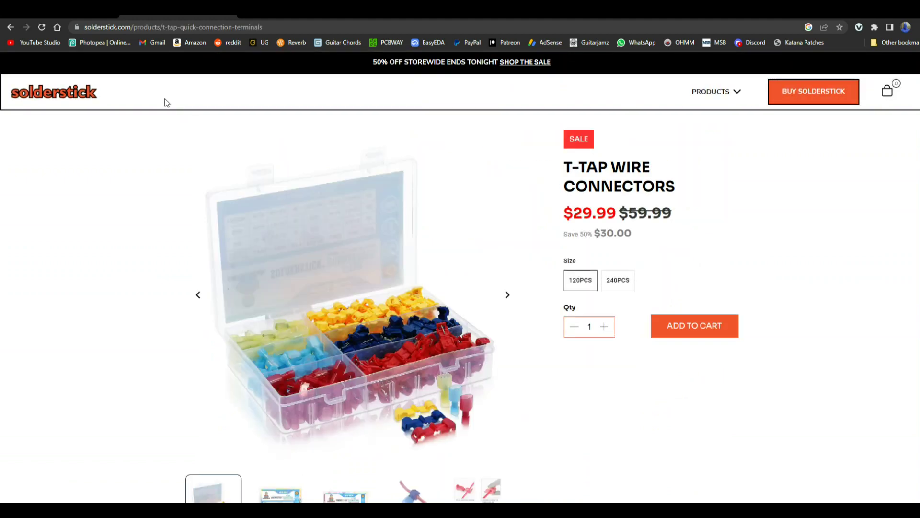
click(14, 29)
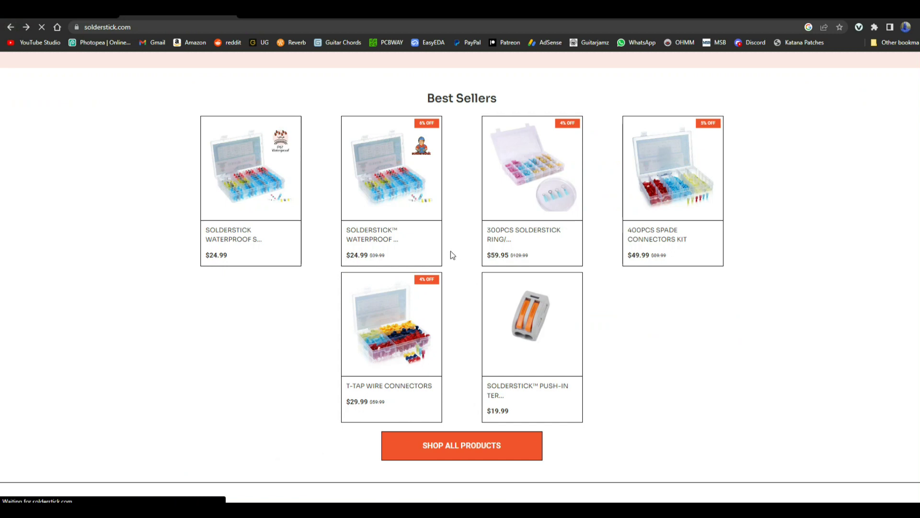
View the Solderstick Waterproof Solder Wire Connector Kit, the 400pcs Spade Connectors Kit and the 300pcs Ring/Eyelets Connector Set
click(407, 188)
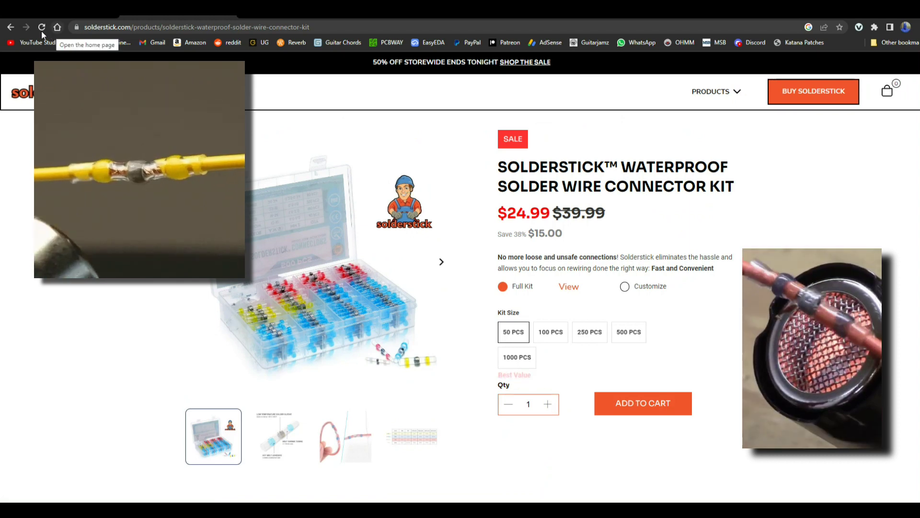
click(15, 29)
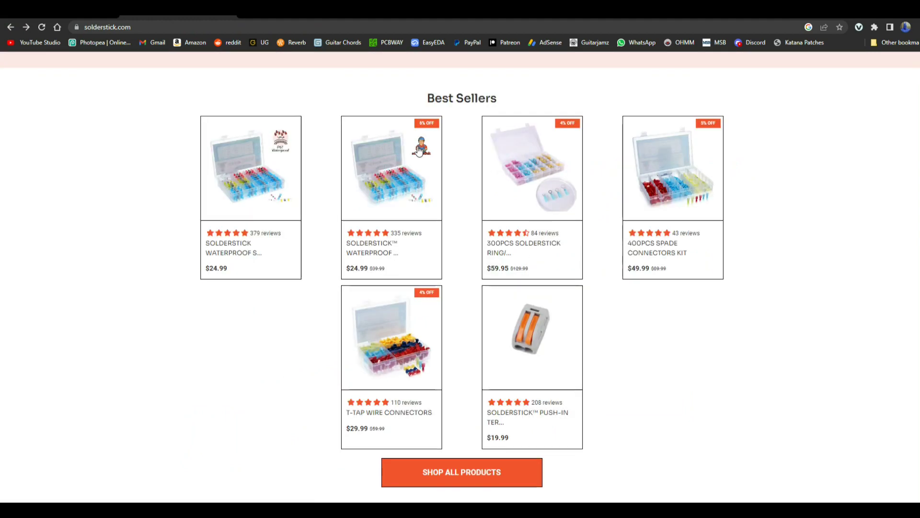
click(682, 191)
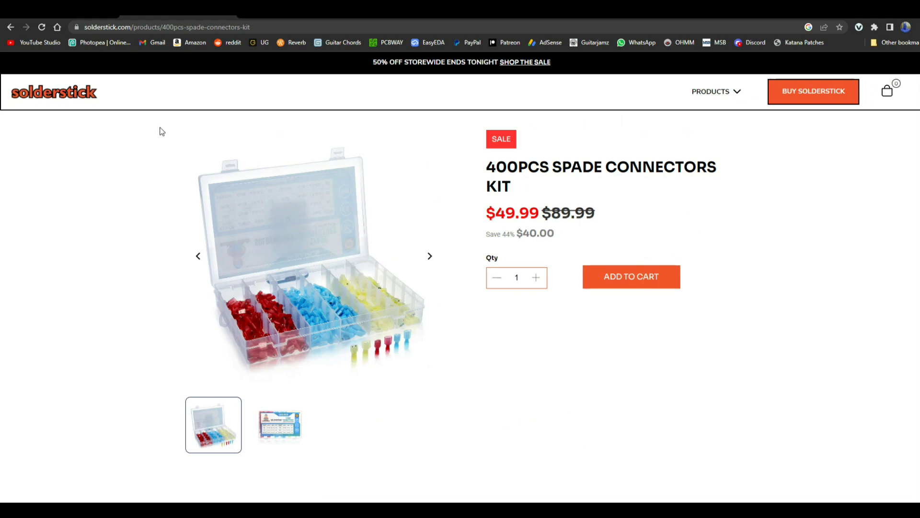
click(11, 27)
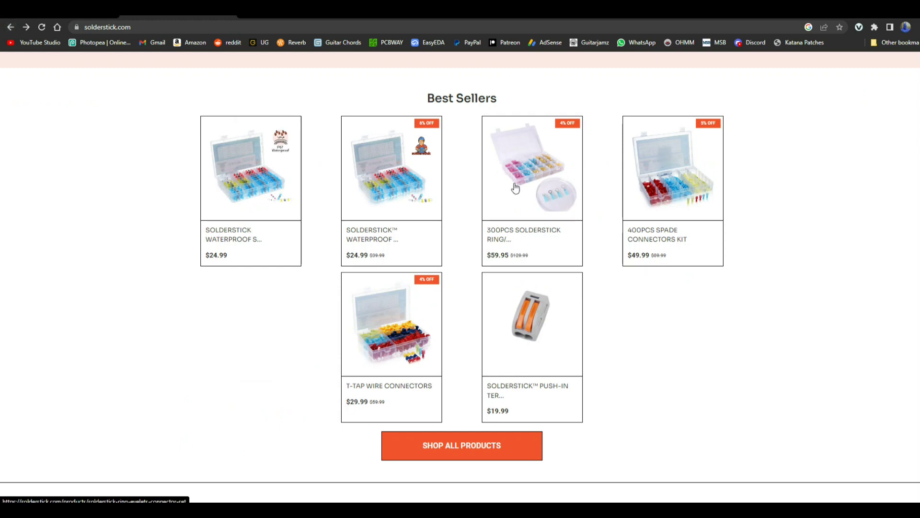
click(515, 187)
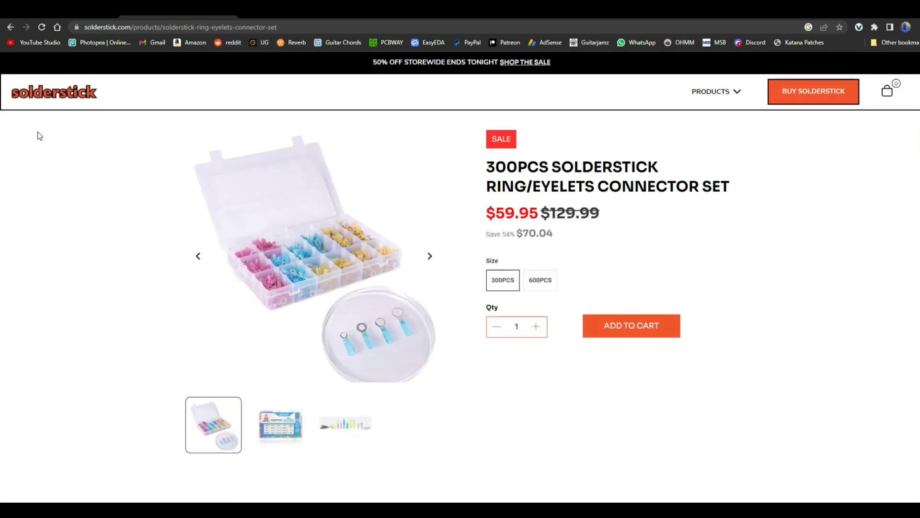